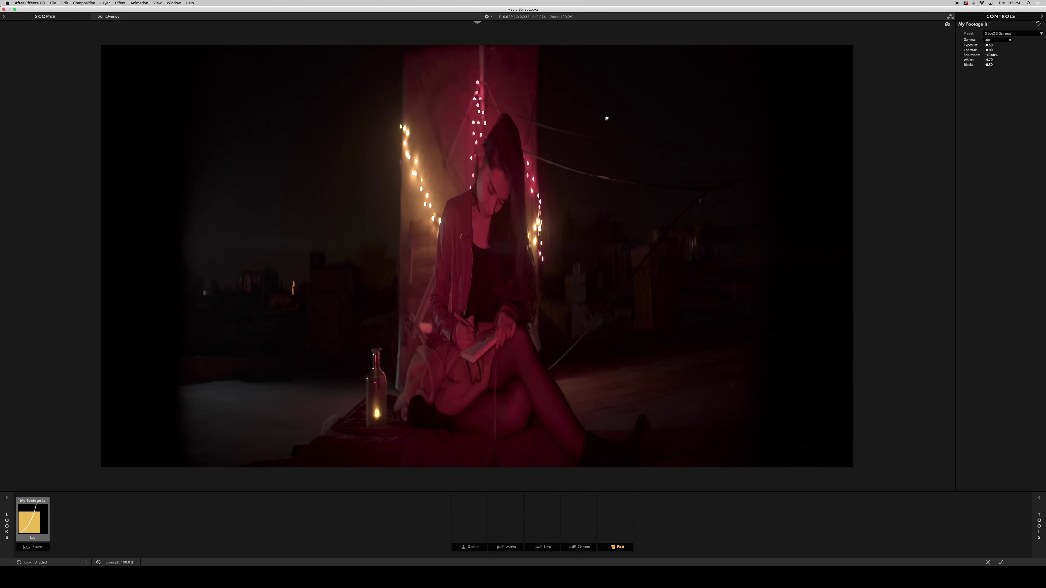
Set the source footage preset to None and add a LUT tool to the Post stage
{"action": "left_click", "coordinate": [1005, 35]}
{"action": "left_click", "coordinate": [1000, 40]}
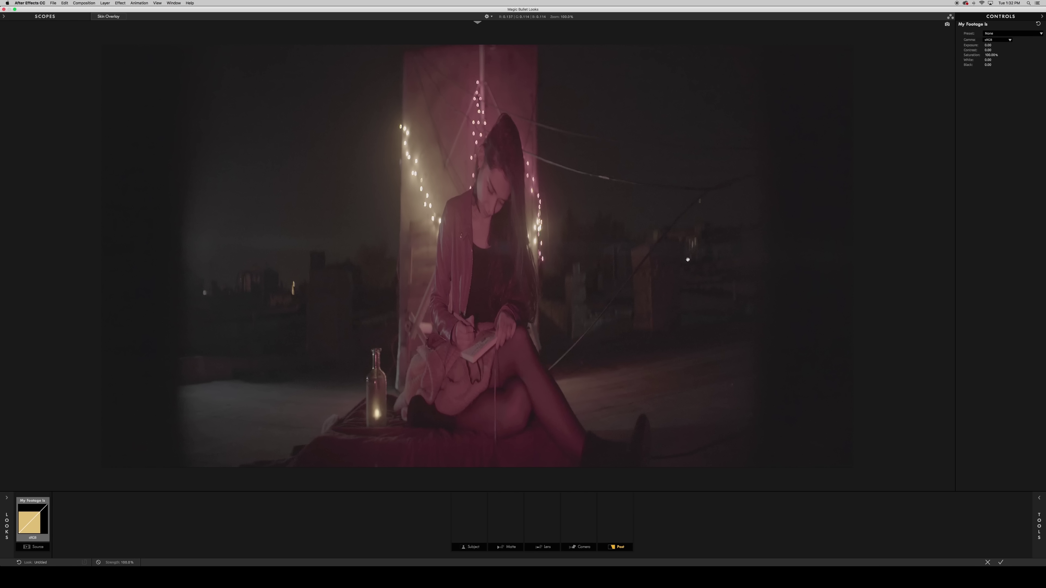
{"action": "left_click", "coordinate": [1039, 515]}
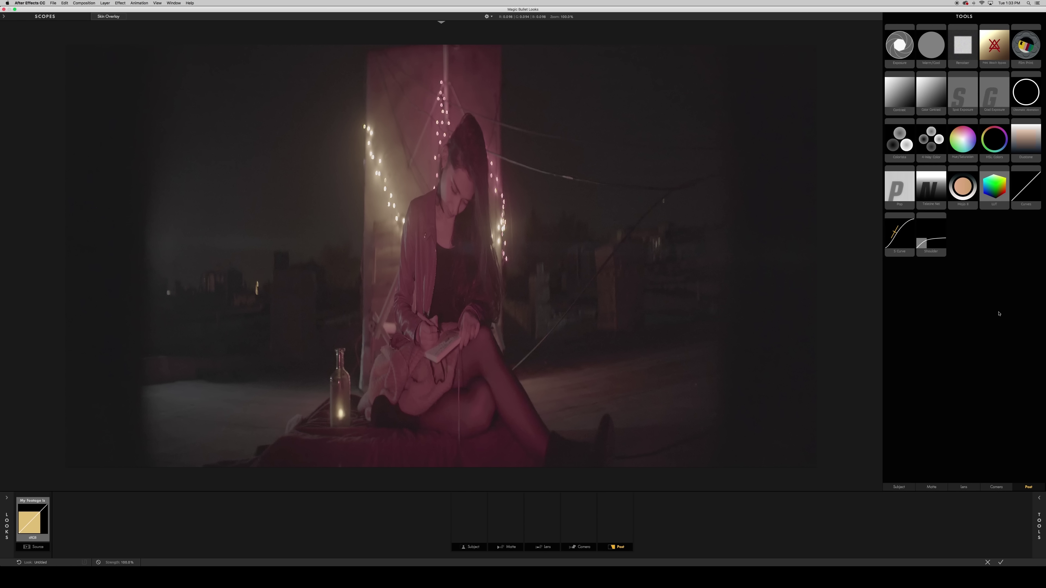
{"action": "double_click", "coordinate": [990, 191]}
Load the OSIRIS_M31 - LOG.cube file into the LUT tool and reduce its strength
{"action": "left_click", "coordinate": [991, 40]}
{"action": "left_click", "coordinate": [999, 143]}
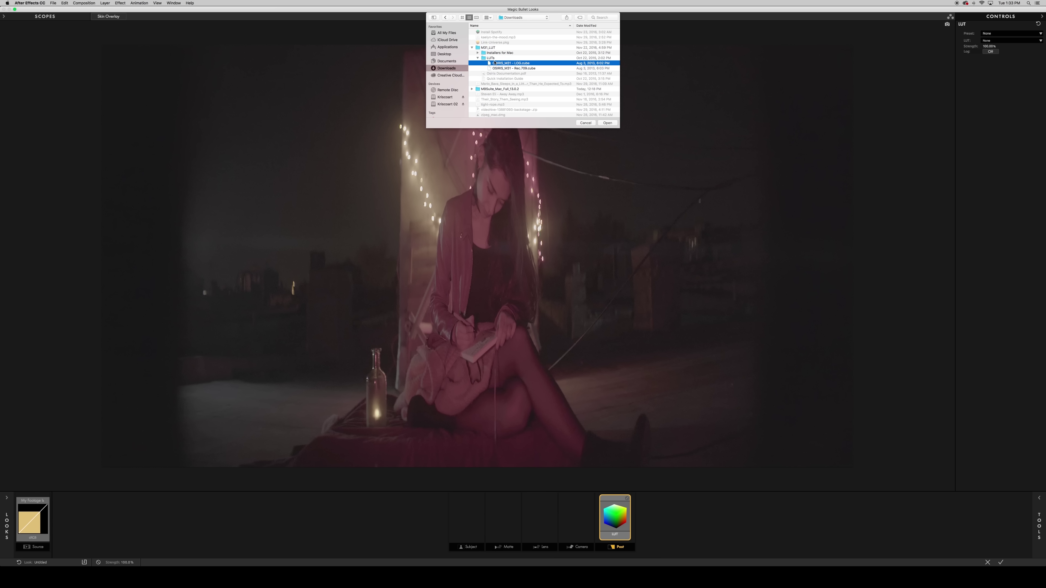
{"action": "double_click", "coordinate": [494, 63]}
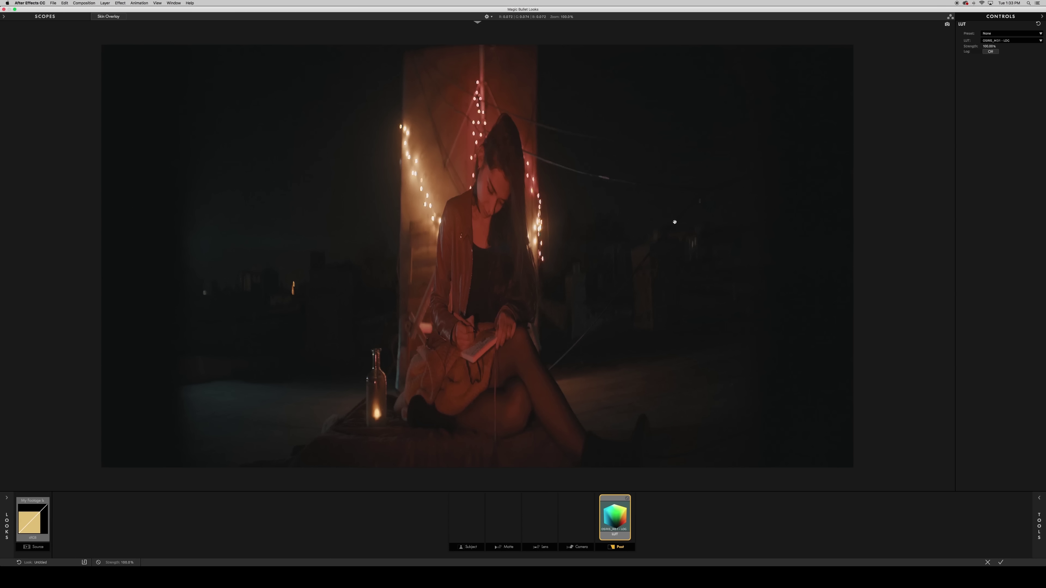
{"action": "left_click_drag", "start_coordinate": [989, 46], "coordinate": [986, 46]}
Look through the tools of each stage, add Shadows/Highlights to the Subject stage and lift its shadows
{"action": "left_click", "coordinate": [1037, 509]}
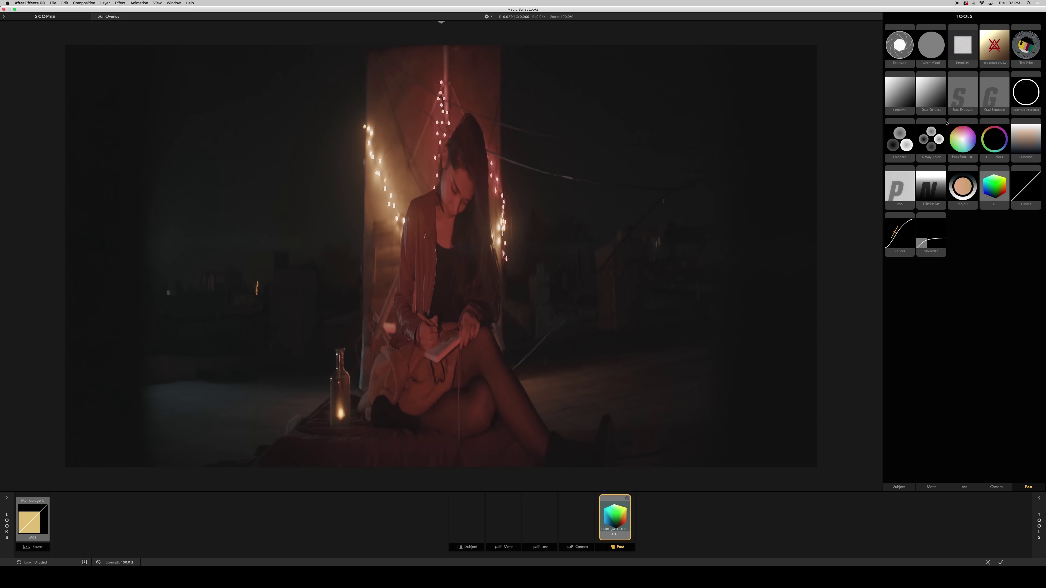
{"action": "left_click", "coordinate": [899, 487]}
{"action": "left_click", "coordinate": [931, 487]}
{"action": "left_click", "coordinate": [963, 486]}
{"action": "left_click", "coordinate": [996, 487]}
{"action": "left_click", "coordinate": [1024, 487]}
{"action": "left_click", "coordinate": [896, 486]}
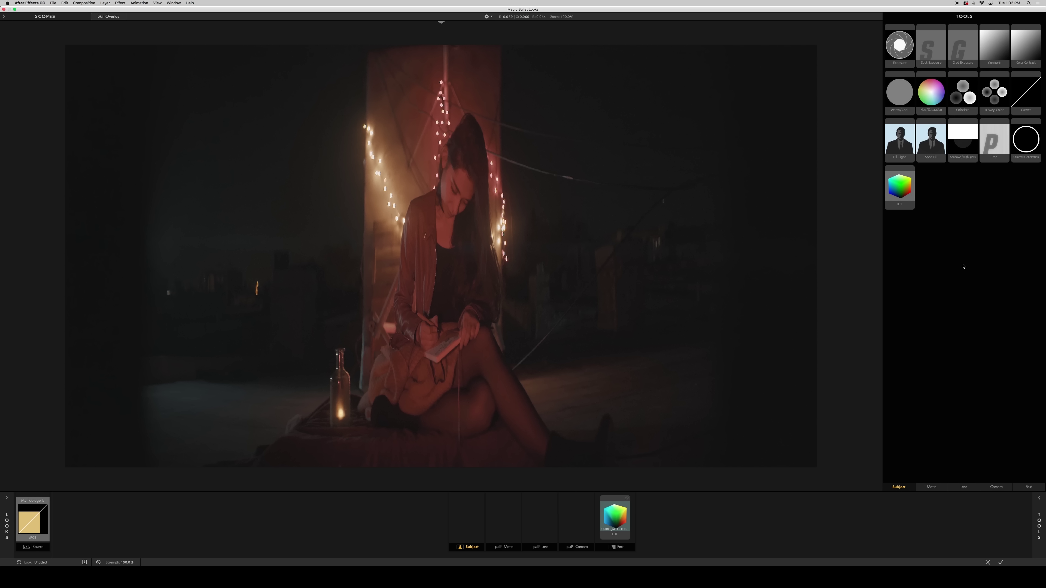
{"action": "left_click", "coordinate": [955, 144]}
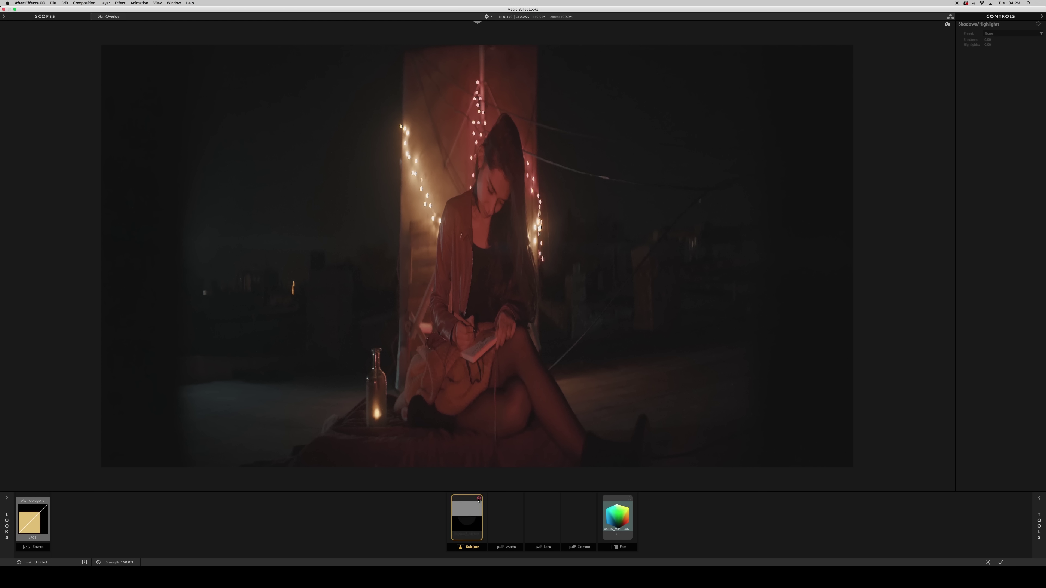
{"action": "mouse_move", "coordinate": [987, 40]}
{"action": "left_mouse_down"}
{"action": "mouse_move", "coordinate": [1016, 39]}
{"action": "mouse_move", "coordinate": [978, 45]}
{"action": "left_mouse_up"}
Add and fine-tune the Diffusion tool in the Matte stage, comparing the image with it off and on
{"action": "left_click", "coordinate": [1040, 536]}
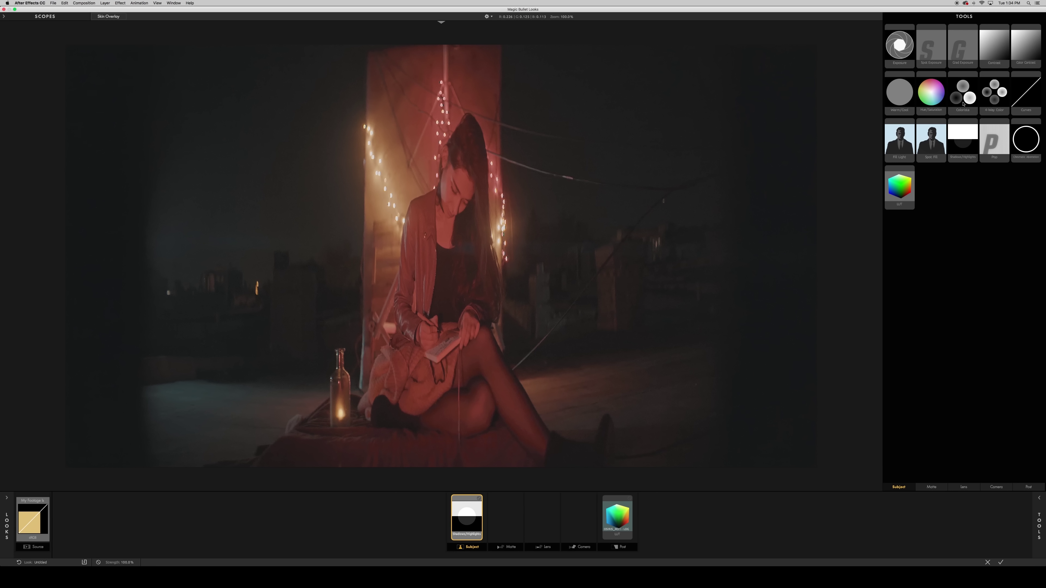
{"action": "left_click", "coordinate": [930, 487]}
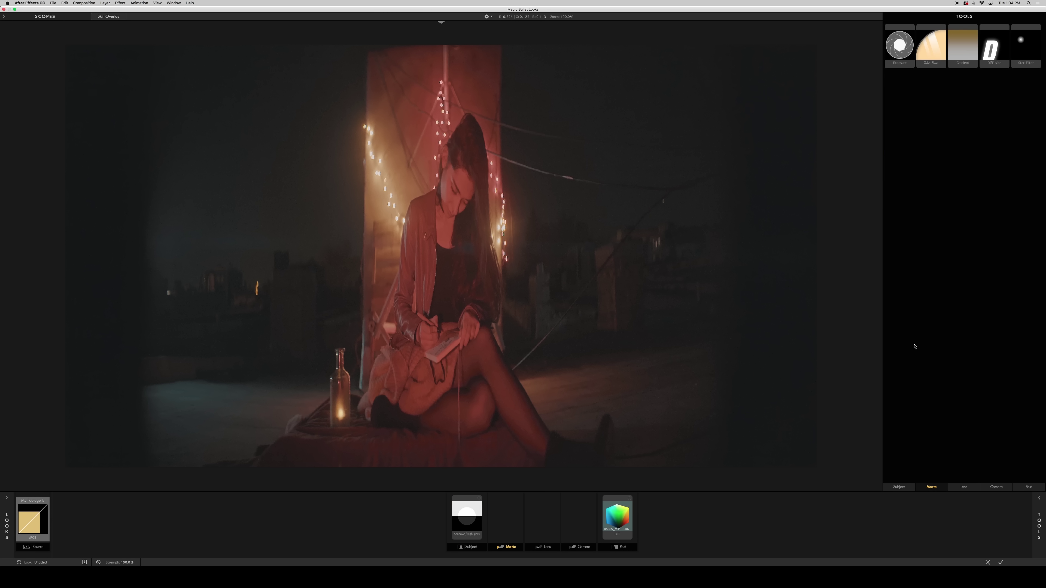
{"action": "double_click", "coordinate": [985, 57]}
{"action": "left_click_drag", "start_coordinate": [1010, 40], "coordinate": [976, 40]}
{"action": "left_click", "coordinate": [517, 499]}
{"action": "left_click", "coordinate": [517, 499]}
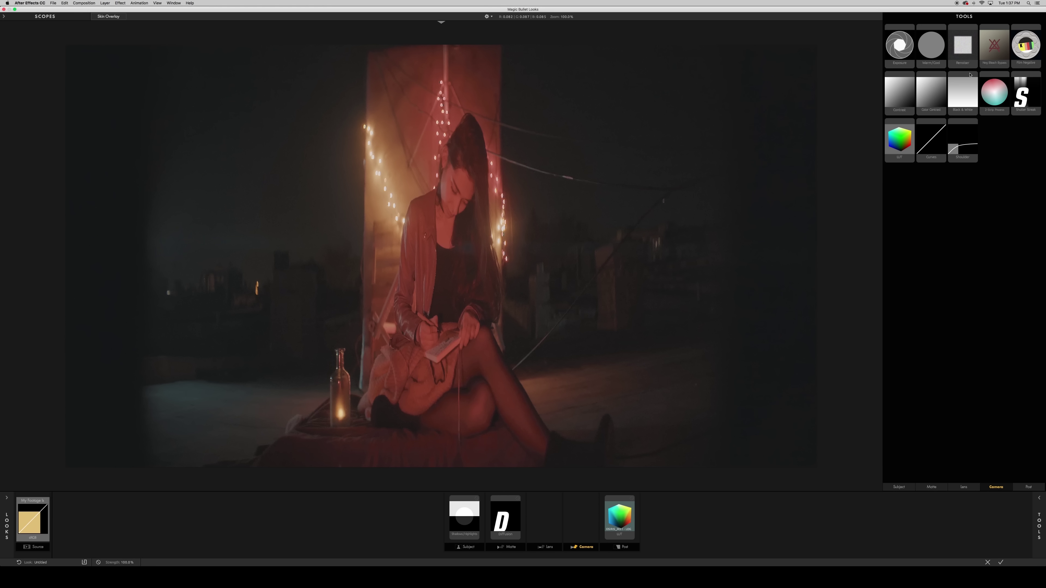
Add the Renoiser tool to the Camera stage and compare the grain on the woman's face with it off and on
{"action": "double_click", "coordinate": [964, 48]}
{"action": "scroll", "coordinate": [500, 212], "scroll_direction": "up", "scroll_amount": 7}
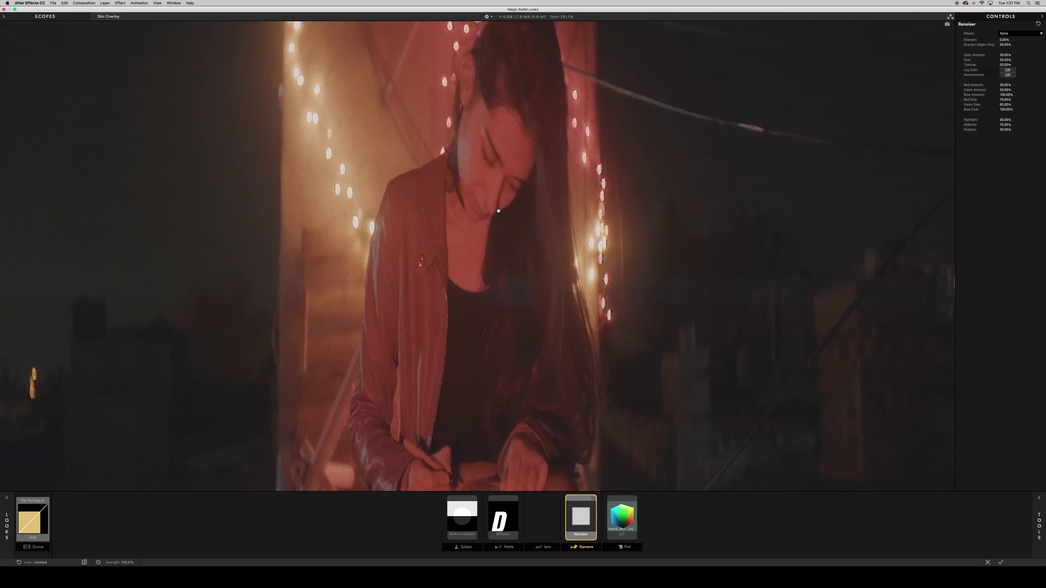
{"action": "scroll", "coordinate": [498, 211], "scroll_direction": "up", "scroll_amount": 2}
{"action": "left_click", "coordinate": [593, 498]}
{"action": "left_click", "coordinate": [593, 499]}
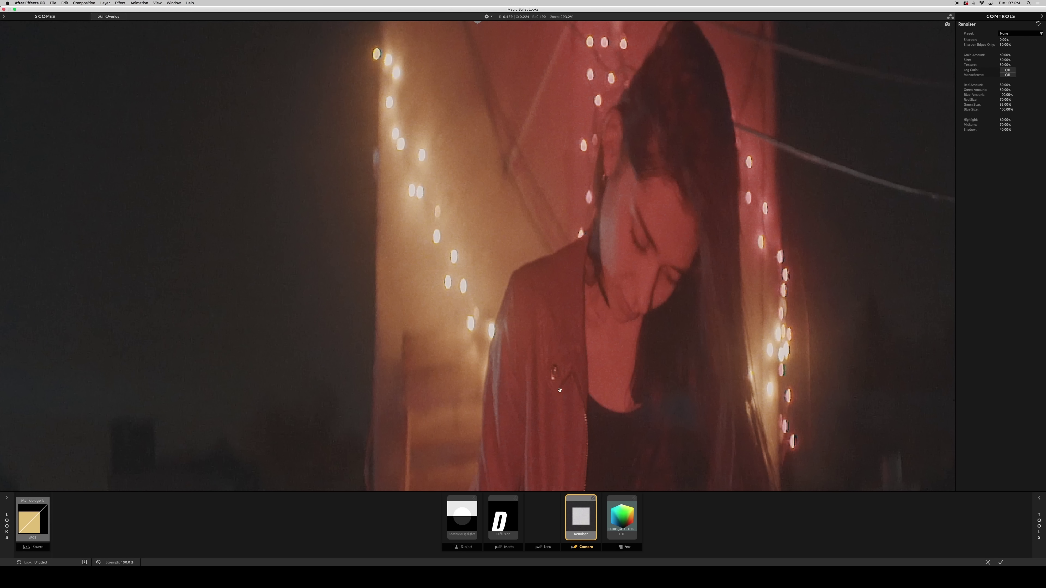
Try several film grain presets on the Renoiser tool
{"action": "left_click", "coordinate": [1019, 33]}
{"action": "left_click", "coordinate": [1016, 51]}
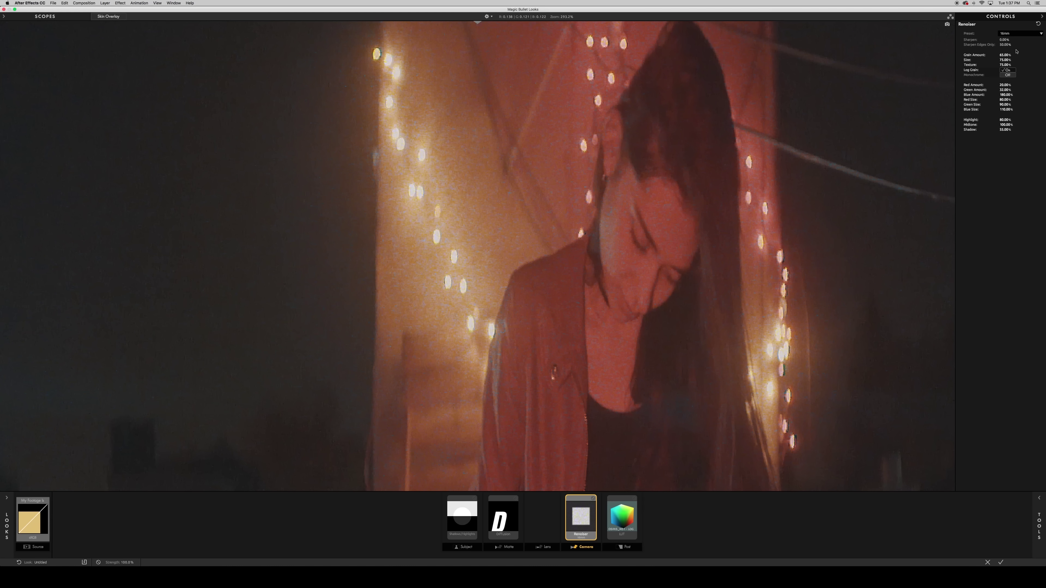
{"action": "left_click", "coordinate": [1019, 34]}
{"action": "left_click", "coordinate": [1008, 122]}
{"action": "left_click", "coordinate": [1014, 34]}
{"action": "left_click", "coordinate": [1007, 132]}
{"action": "scroll", "coordinate": [782, 140], "scroll_direction": "down", "scroll_amount": 6}
{"action": "left_click", "coordinate": [1016, 34]}
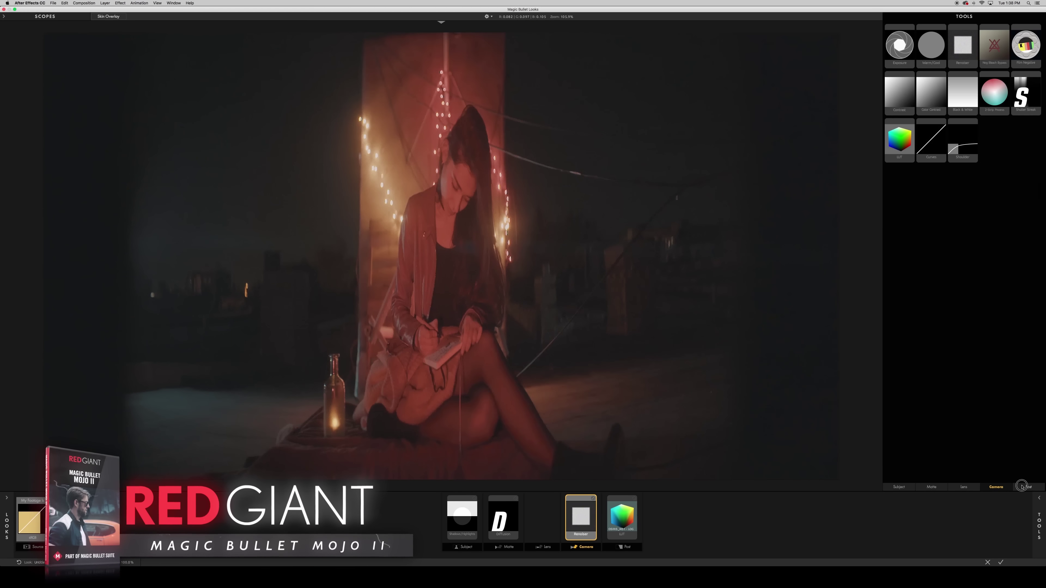
Try a Mojo II tool in the Post stage, adjusting its Mojo, Blue Squeeze, Punch and Fade values
{"action": "left_click", "coordinate": [1022, 487]}
{"action": "double_click", "coordinate": [962, 186]}
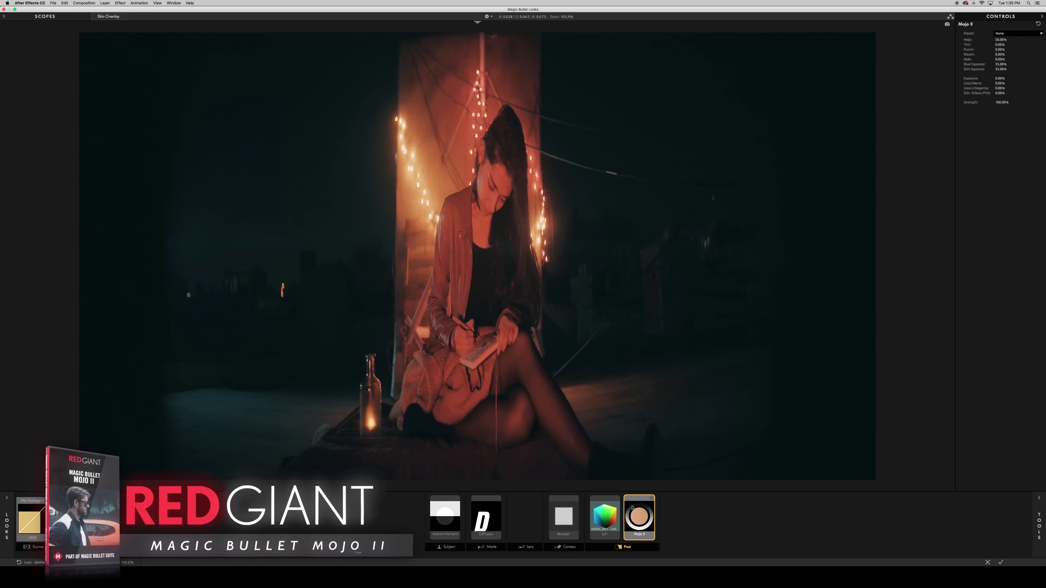
{"action": "left_click", "coordinate": [1006, 34]}
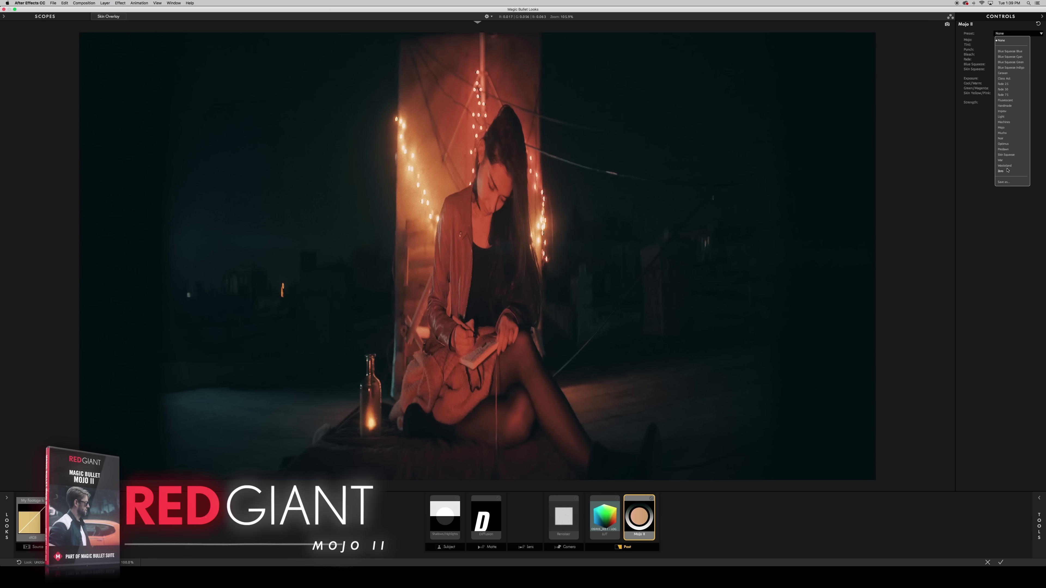
{"action": "left_click", "coordinate": [966, 74]}
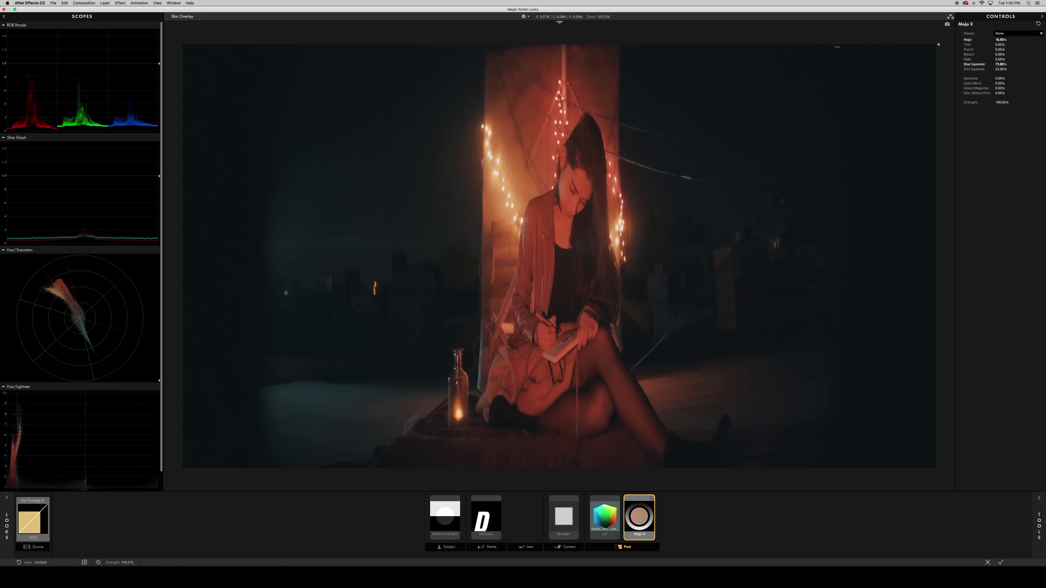
{"action": "left_click_drag", "start_coordinate": [1000, 59], "coordinate": [1019, 50]}
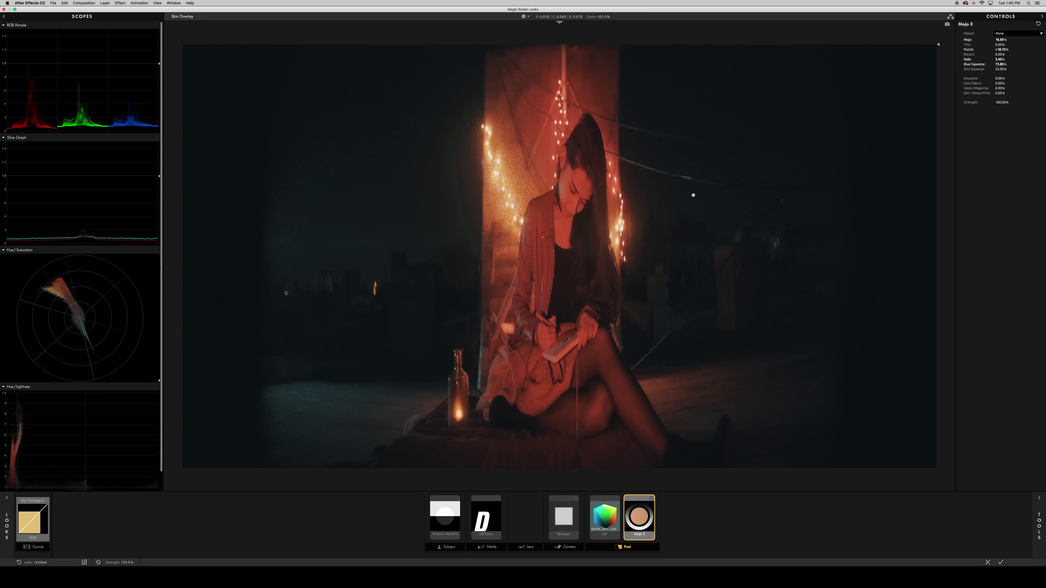
{"action": "left_click", "coordinate": [650, 498]}
Add the Colorista tool to the Post stage and tint the shadows teal, comparing the image with it off and on
{"action": "left_click", "coordinate": [1038, 520]}
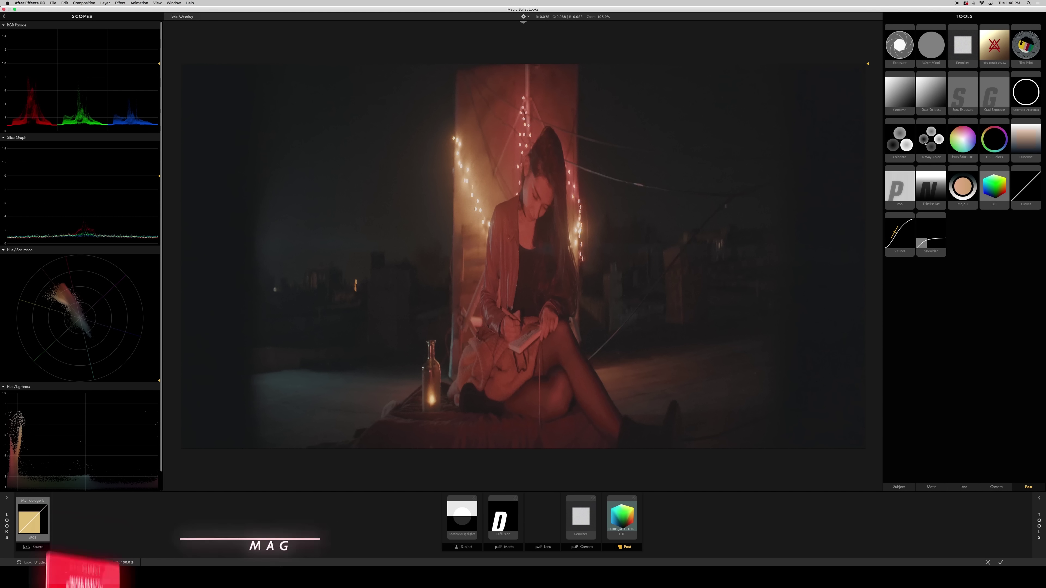
{"action": "double_click", "coordinate": [900, 138]}
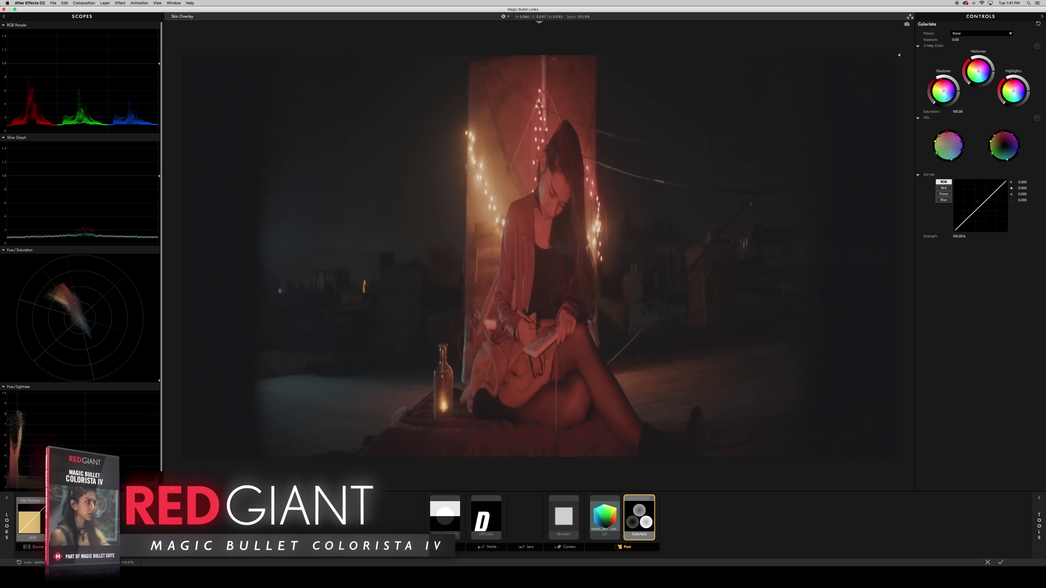
{"action": "left_click_drag", "start_coordinate": [944, 91], "coordinate": [944, 95]}
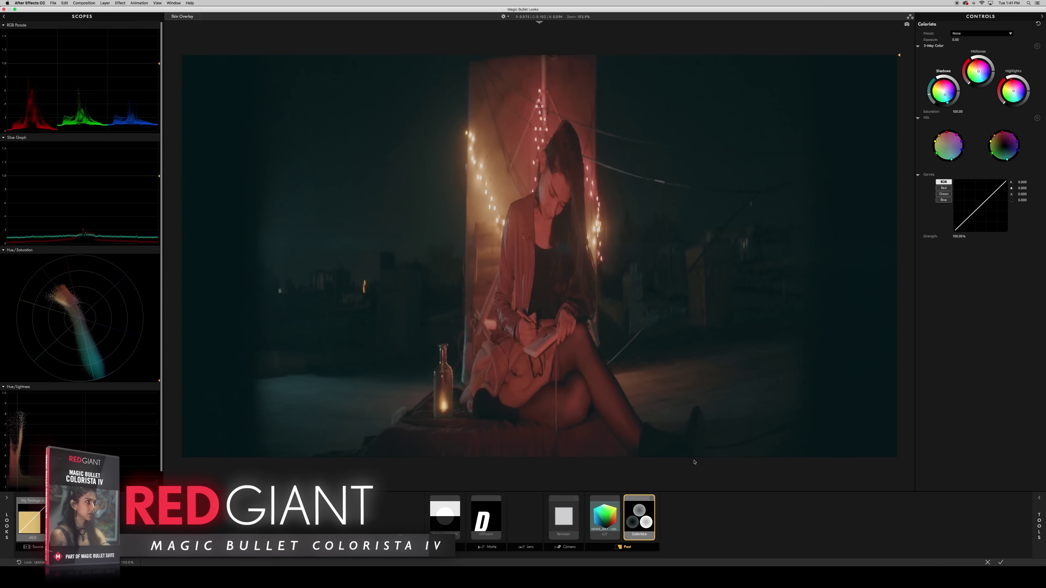
{"action": "left_click", "coordinate": [651, 498]}
{"action": "left_click", "coordinate": [650, 498]}
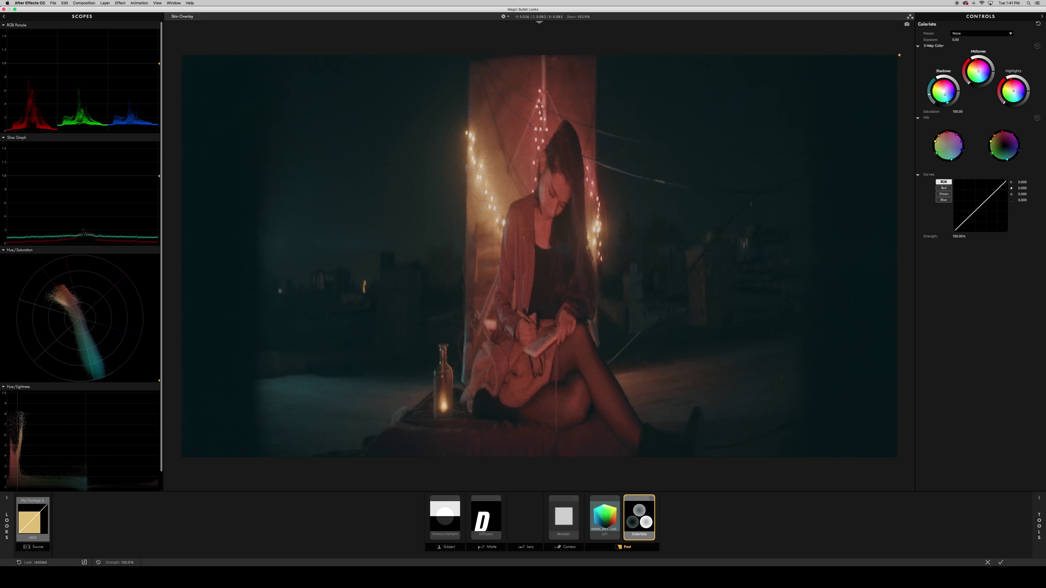
Warm Colorista's midtones towards orange and fine-tune its RGB curve
{"action": "left_click_drag", "start_coordinate": [978, 71], "coordinate": [975, 70]}
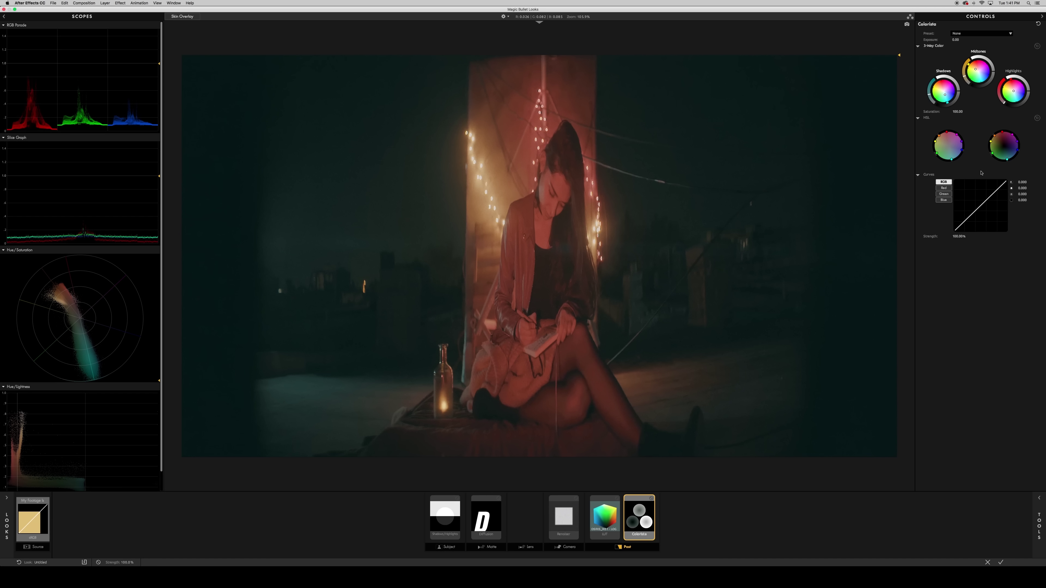
{"action": "mouse_move", "coordinate": [1022, 182]}
{"action": "left_mouse_down"}
{"action": "mouse_move", "coordinate": [1042, 182]}
{"action": "mouse_move", "coordinate": [1004, 182]}
{"action": "mouse_move", "coordinate": [1043, 188]}
{"action": "mouse_move", "coordinate": [1025, 194]}
{"action": "left_mouse_up"}
{"action": "double_click", "coordinate": [1022, 182]}
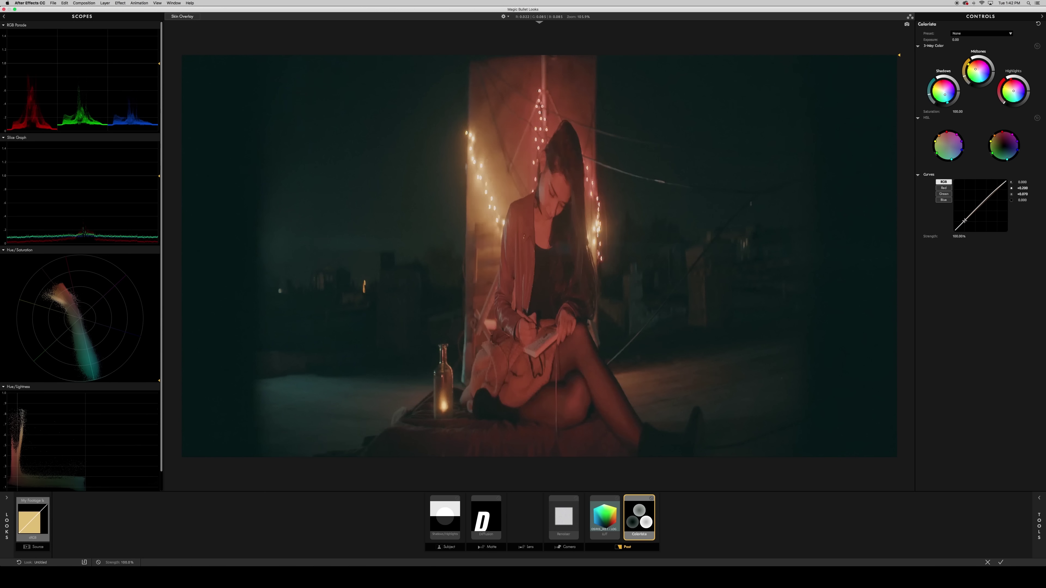
{"action": "left_click_drag", "start_coordinate": [967, 217], "coordinate": [966, 218]}
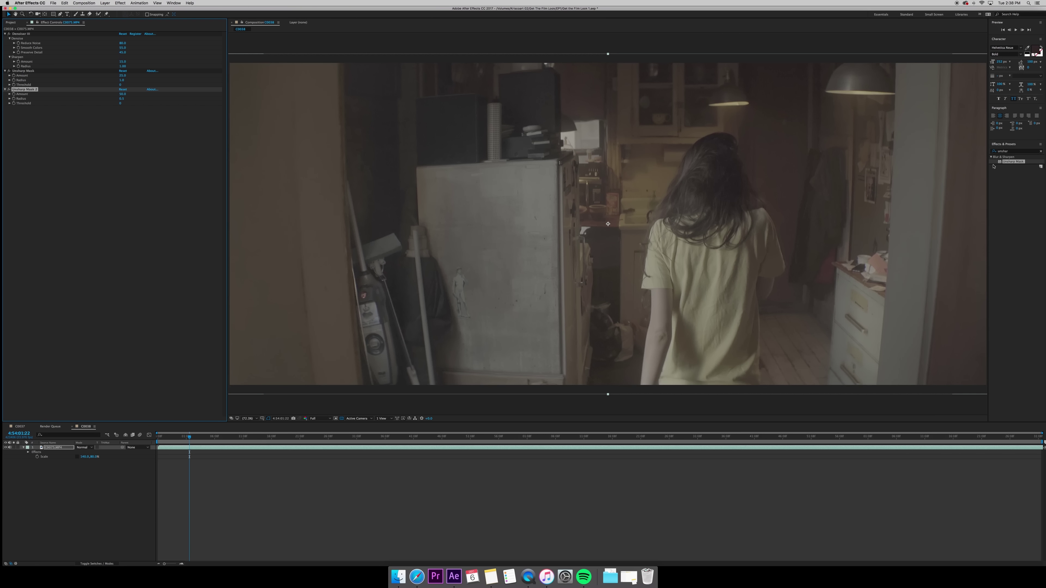
Apply the Looks effect to the kitchen clip in After Effects and open the Reference Library in its Looks editor
{"action": "left_click", "coordinate": [1005, 152]}
{"action": "type", "text": "looks"}
{"action": "left_click_drag", "start_coordinate": [1007, 162], "coordinate": [535, 185]}
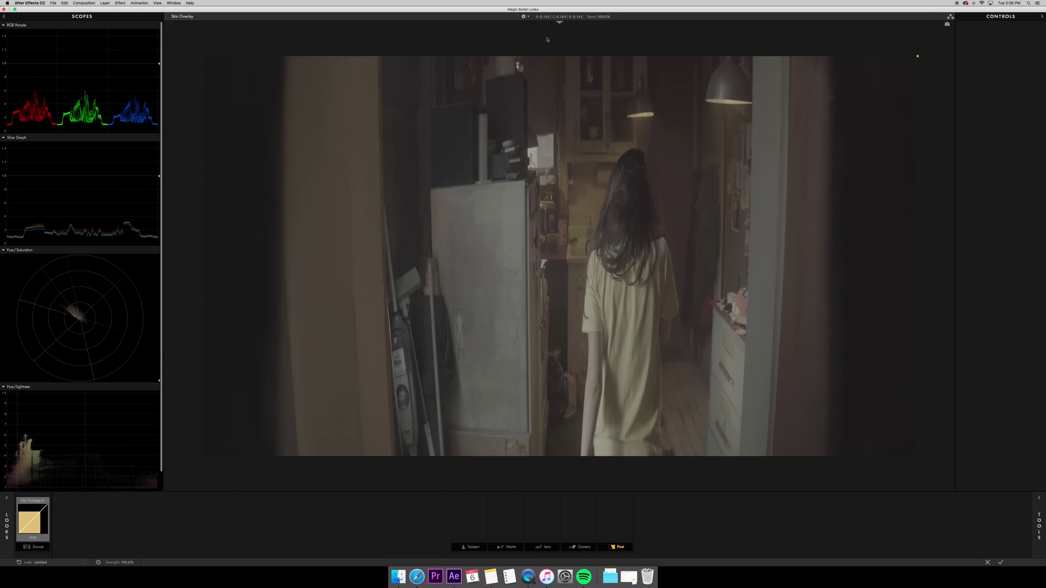
{"action": "left_click", "coordinate": [559, 22]}
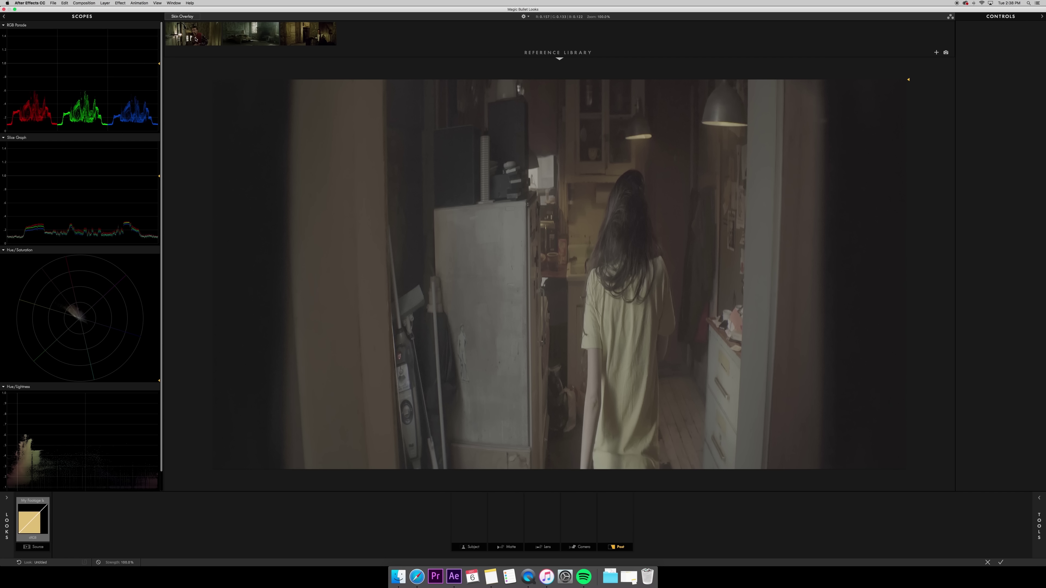
{"action": "left_click", "coordinate": [936, 53]}
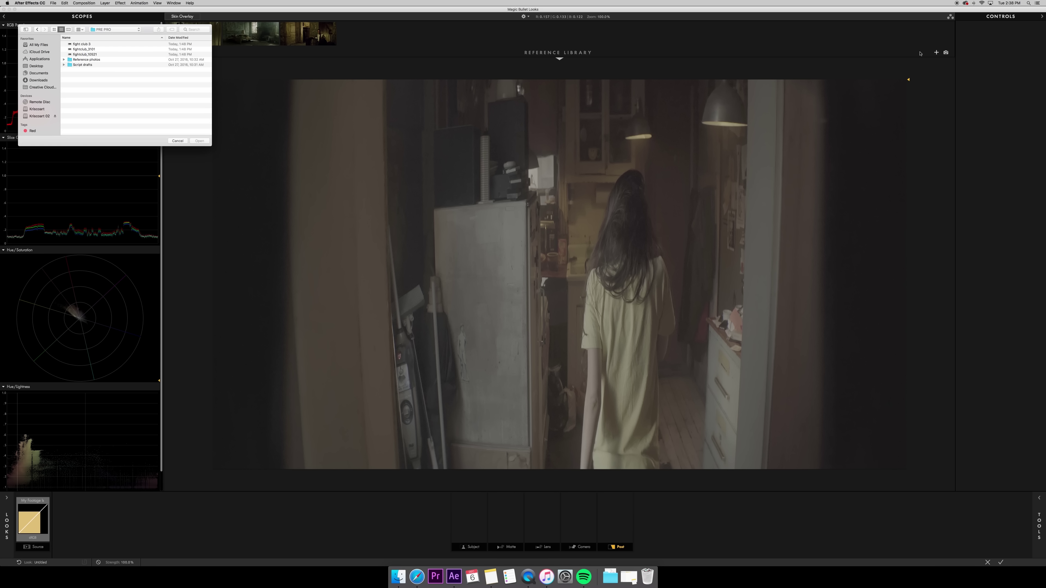
{"action": "left_click", "coordinate": [82, 54]}
{"action": "left_click", "coordinate": [78, 44], "text": "shift"}
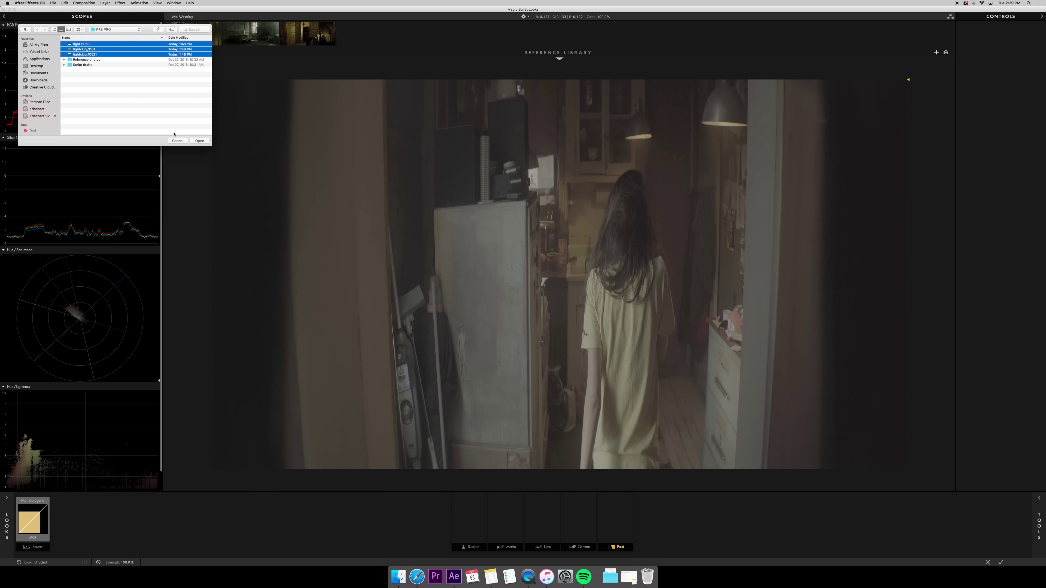
{"action": "left_click", "coordinate": [177, 141]}
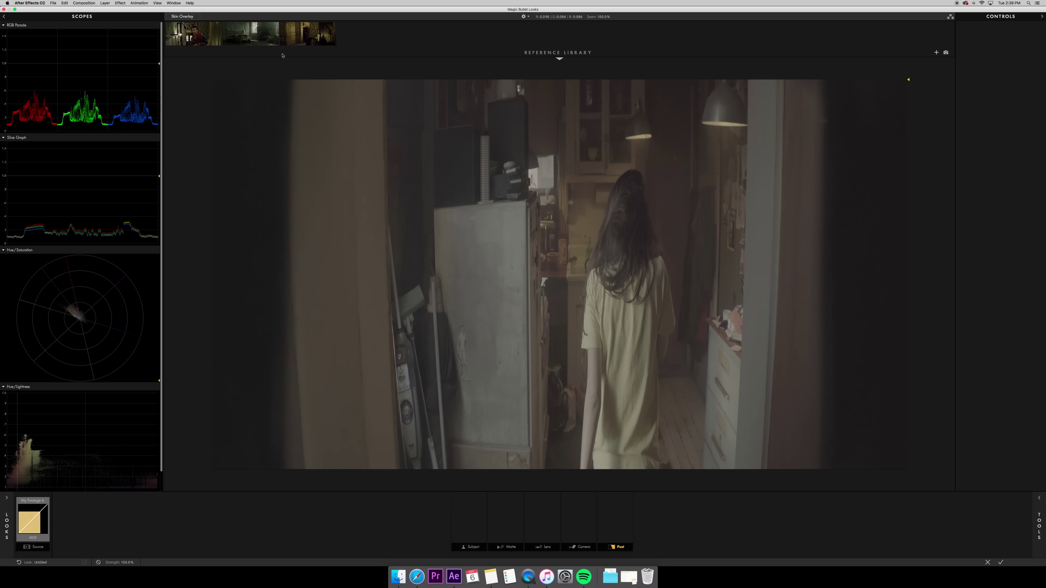
Compare the clip in split view with the third reference still and with the green fireplace still, shifting the divider past the woman
{"action": "left_click", "coordinate": [310, 39]}
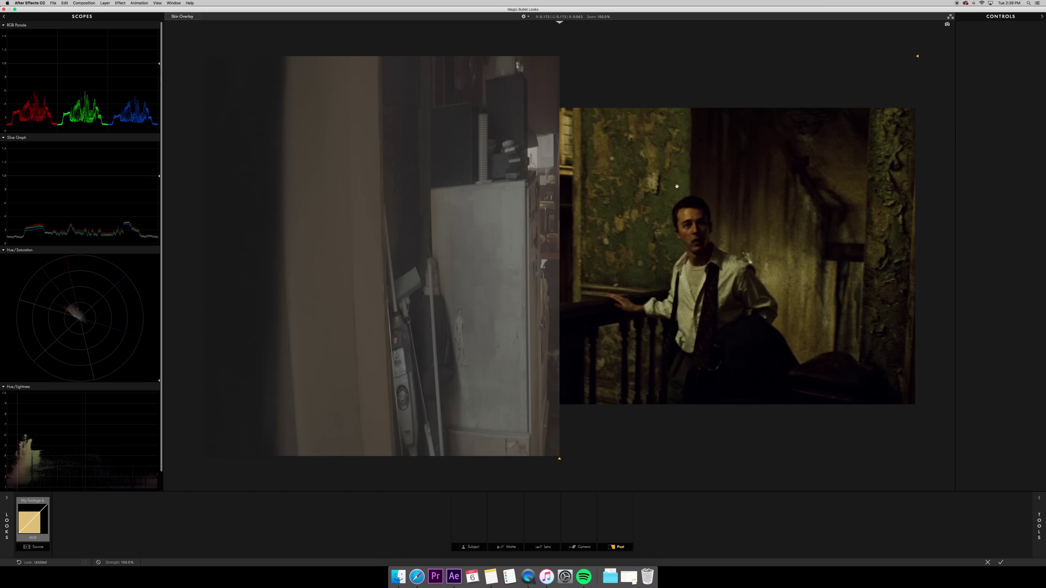
{"action": "left_click_drag", "start_coordinate": [559, 461], "coordinate": [651, 455]}
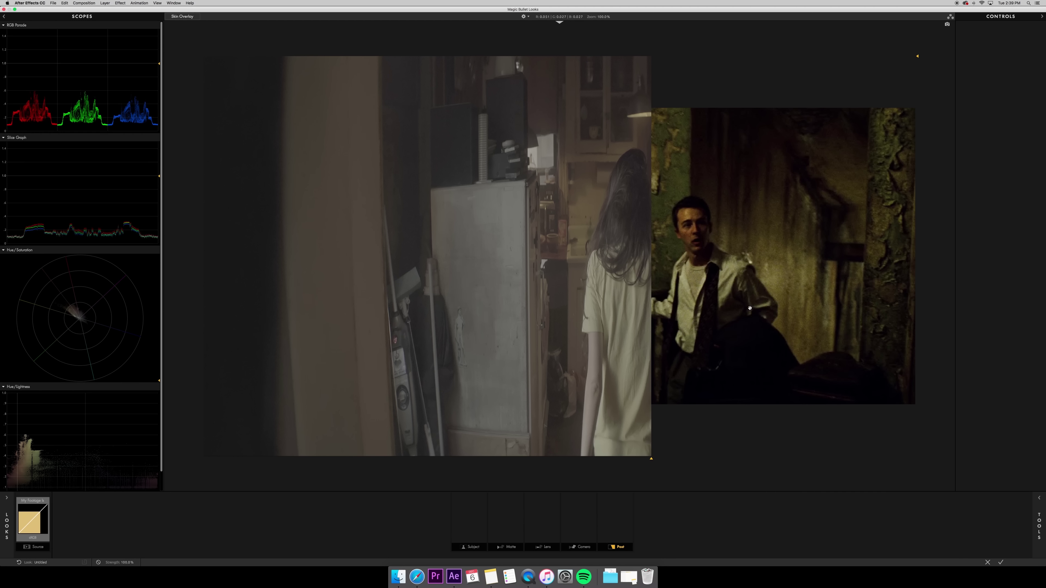
{"action": "left_click", "coordinate": [559, 22]}
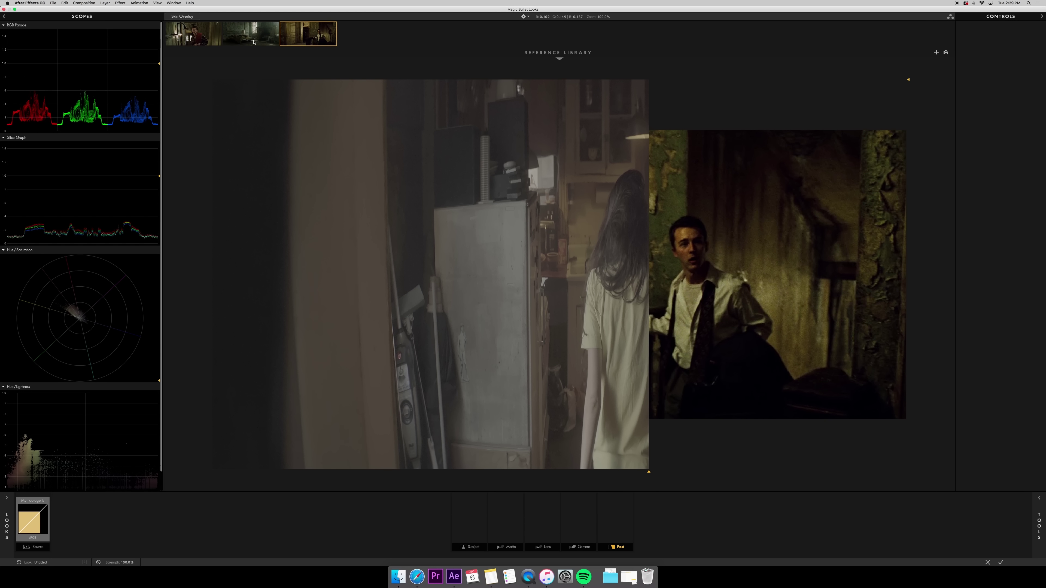
{"action": "left_click", "coordinate": [250, 33]}
{"action": "left_click", "coordinate": [559, 58]}
{"action": "mouse_move", "coordinate": [650, 461]}
{"action": "left_mouse_down"}
{"action": "mouse_move", "coordinate": [562, 455]}
{"action": "mouse_move", "coordinate": [667, 457]}
{"action": "left_mouse_up"}
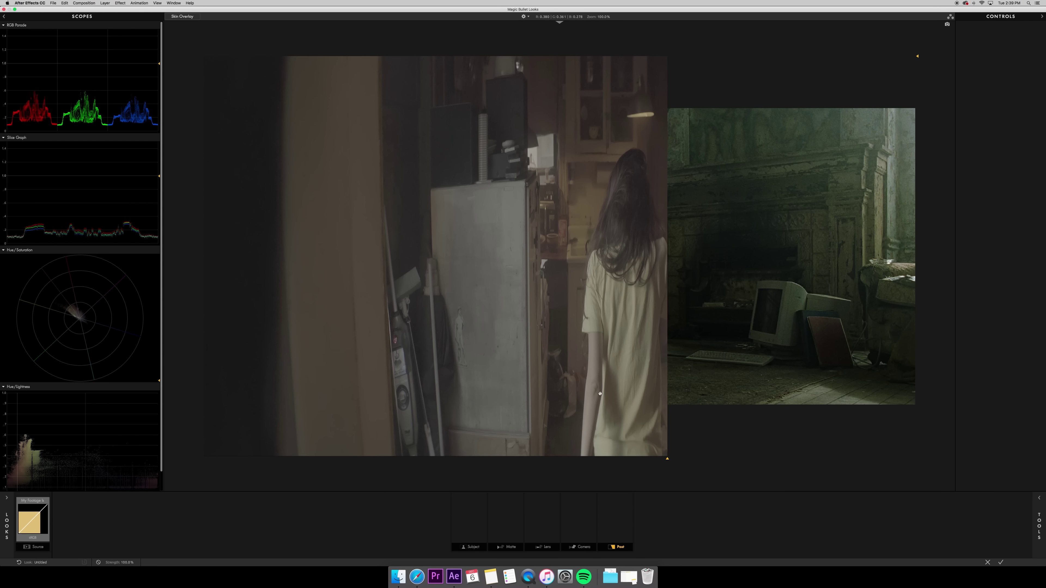
{"action": "left_click", "coordinate": [472, 521]}
{"action": "left_click", "coordinate": [1038, 521]}
{"action": "left_click", "coordinate": [995, 487]}
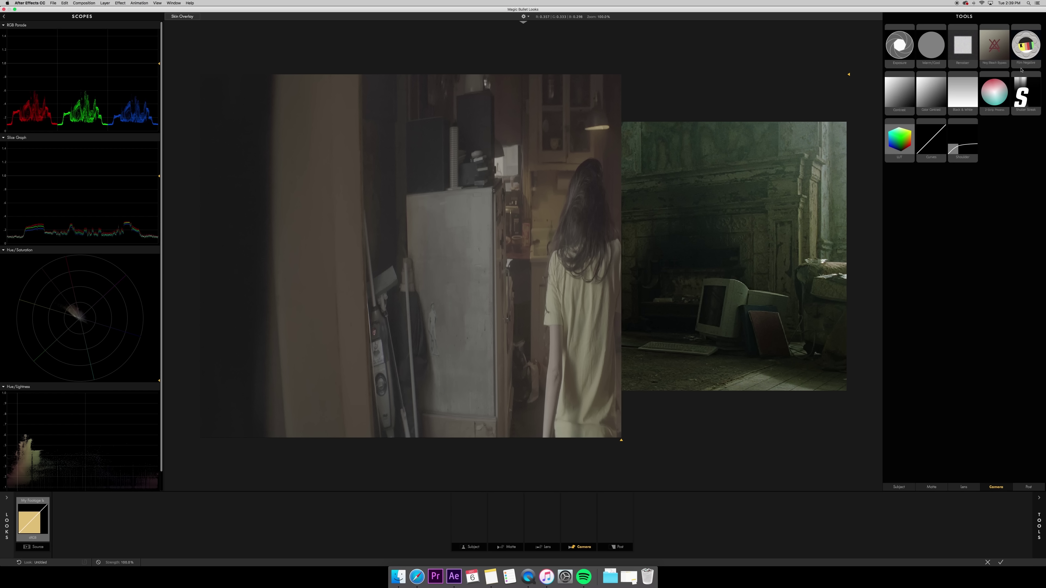
{"action": "double_click", "coordinate": [1025, 46]}
{"action": "left_click", "coordinate": [575, 511]}
{"action": "key", "text": "Delete"}
Add the Renoiser tool to the Camera stage of the kitchen clip's look
{"action": "left_click", "coordinate": [899, 487]}
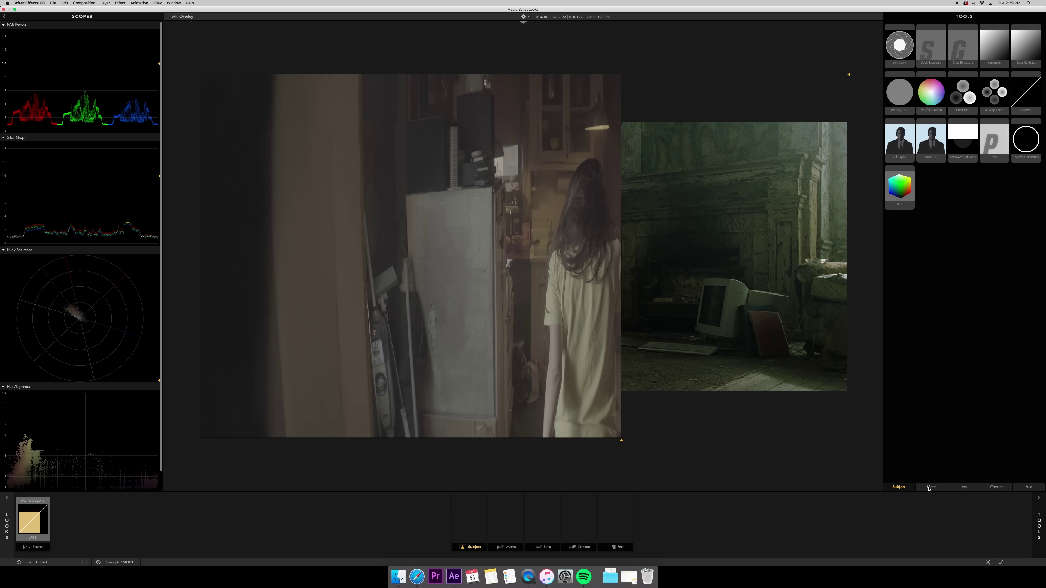
{"action": "left_click", "coordinate": [964, 487]}
{"action": "left_click", "coordinate": [996, 487]}
{"action": "left_click_drag", "start_coordinate": [953, 44], "coordinate": [590, 281]}
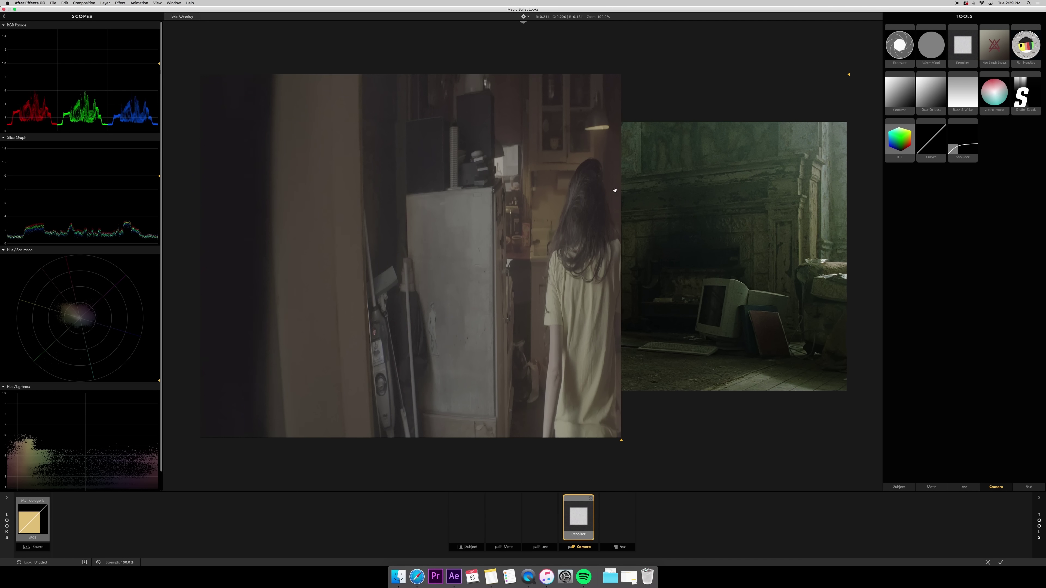
Turn on Log Grain for Renoiser and check the grain up close on the woman's hair
{"action": "scroll", "coordinate": [614, 190], "scroll_direction": "up", "scroll_amount": 5}
{"action": "left_click", "coordinate": [1038, 511]}
{"action": "left_click", "coordinate": [1009, 33]}
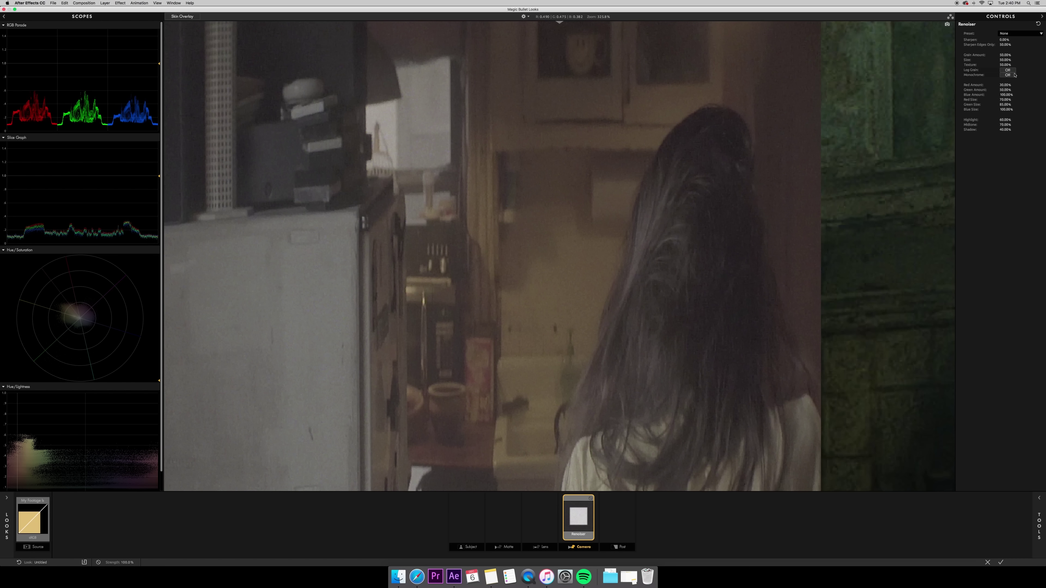
{"action": "left_click", "coordinate": [1009, 74]}
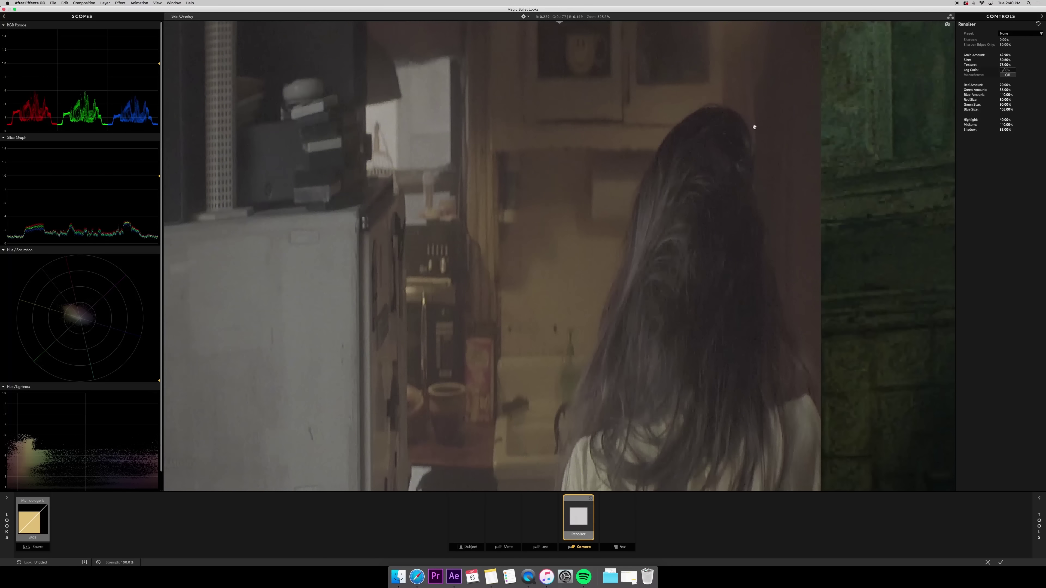
{"action": "scroll", "coordinate": [753, 126], "scroll_direction": "up", "scroll_amount": 3}
{"action": "scroll", "coordinate": [754, 126], "scroll_direction": "down", "scroll_amount": 5}
Add the Diffusion tool to the Matte stage and adjust its size, grade and glow
{"action": "left_click", "coordinate": [1037, 501]}
{"action": "left_click", "coordinate": [932, 488]}
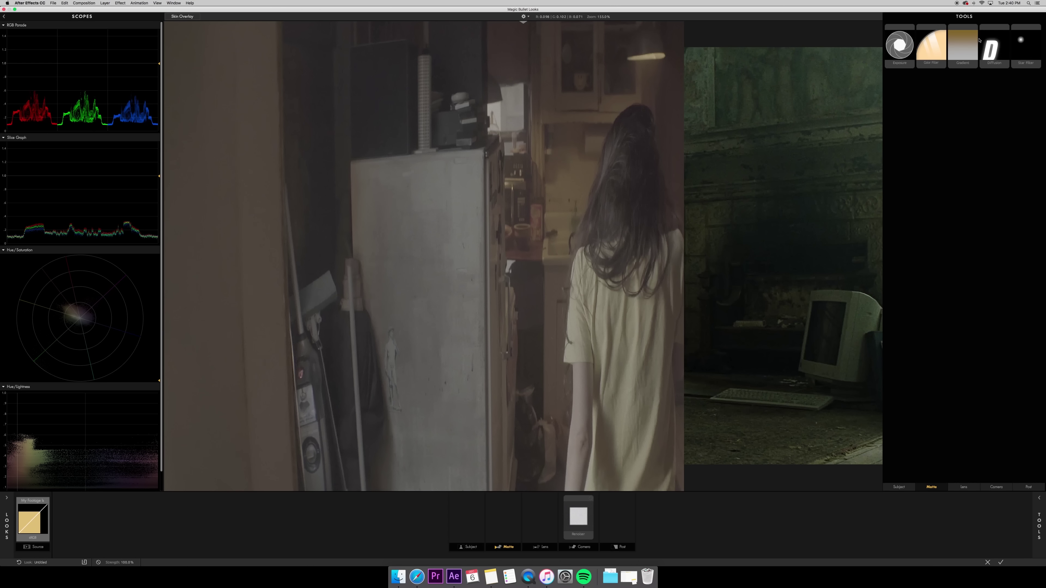
{"action": "left_click_drag", "start_coordinate": [993, 48], "coordinate": [873, 153]}
{"action": "left_click", "coordinate": [1026, 34]}
{"action": "left_click", "coordinate": [1025, 34]}
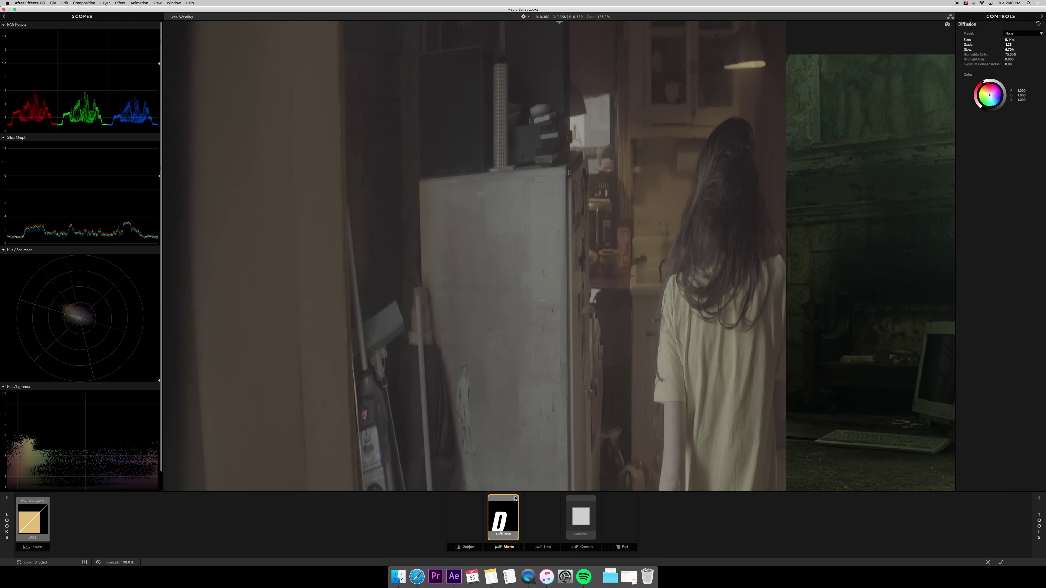
Add the Mojo II tool to the Post stage and try its Blue Squeeze Blue preset
{"action": "left_click", "coordinate": [1038, 498]}
{"action": "left_click", "coordinate": [962, 487]}
{"action": "left_click", "coordinate": [1028, 487]}
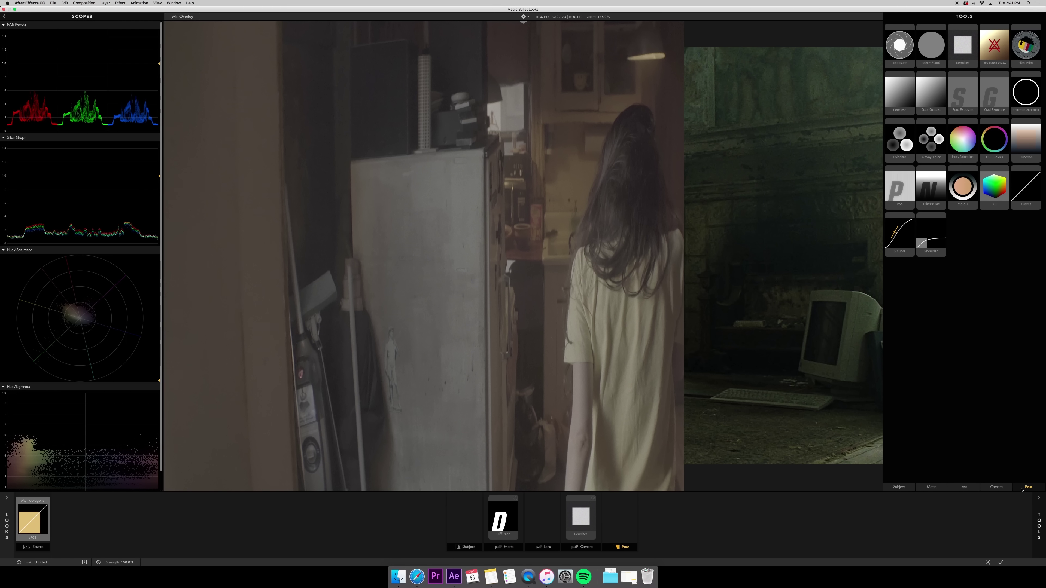
{"action": "double_click", "coordinate": [964, 187]}
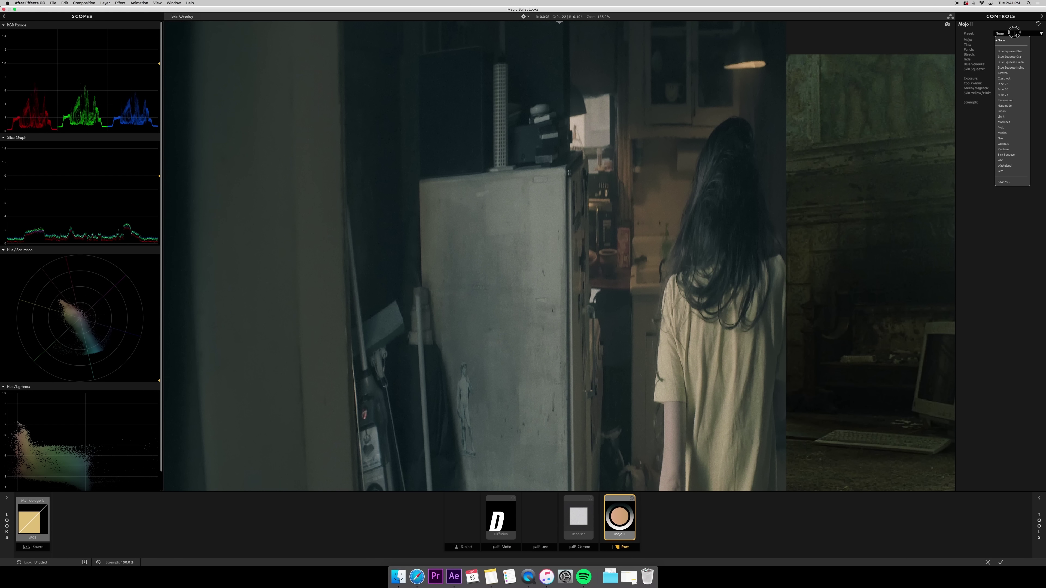
{"action": "left_click", "coordinate": [1015, 35]}
{"action": "left_click", "coordinate": [1008, 51]}
Try other Mojo II presets, return to None, and fine-tune the Mojo and Blue Squeeze amounts
{"action": "left_click", "coordinate": [1006, 34]}
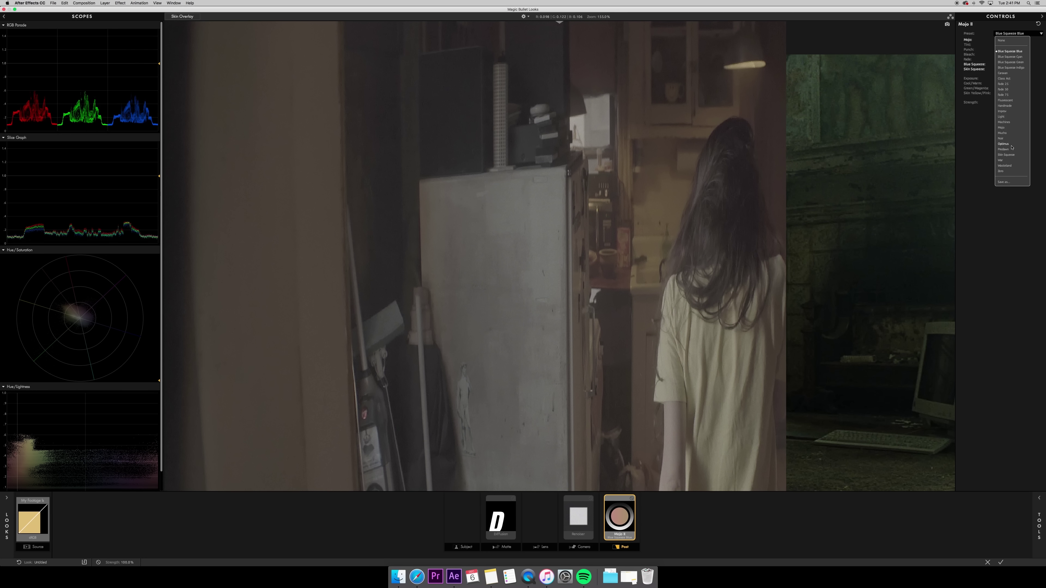
{"action": "left_click", "coordinate": [1001, 160]}
{"action": "left_click", "coordinate": [1006, 34]}
{"action": "left_click", "coordinate": [1008, 127]}
{"action": "left_click", "coordinate": [1007, 34]}
{"action": "left_click", "coordinate": [1002, 41]}
{"action": "mouse_move", "coordinate": [1000, 40]}
{"action": "left_mouse_down"}
{"action": "mouse_move", "coordinate": [1036, 41]}
{"action": "mouse_move", "coordinate": [991, 45]}
{"action": "mouse_move", "coordinate": [1012, 45]}
{"action": "mouse_move", "coordinate": [1008, 54]}
{"action": "left_mouse_up"}
{"action": "left_click_drag", "start_coordinate": [1001, 64], "coordinate": [999, 64]}
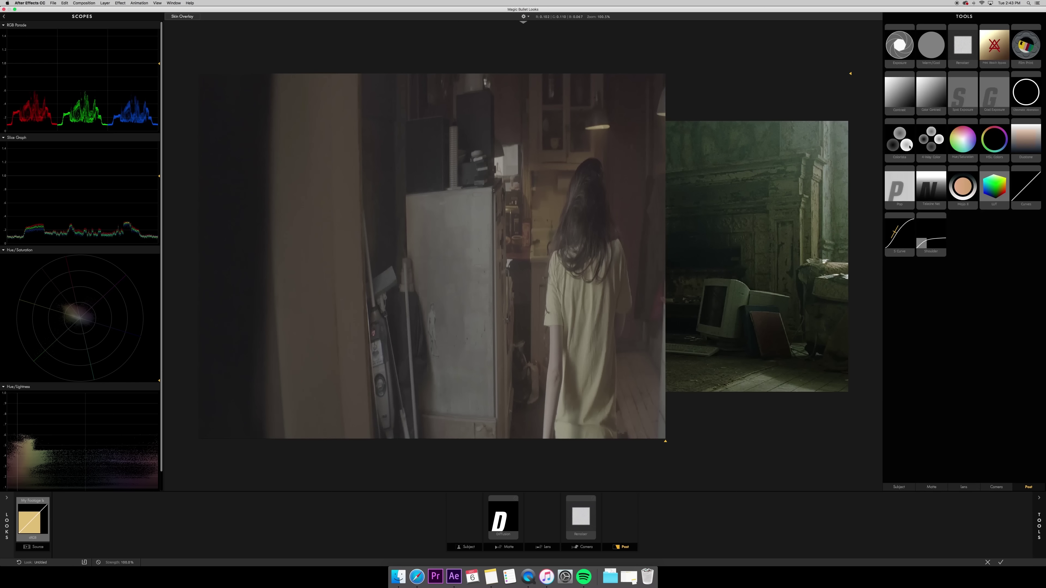
Add the LUT tool to the Post stage, load a LUT from the library, and shift the split divider further past the woman
{"action": "double_click", "coordinate": [994, 186]}
{"action": "left_click", "coordinate": [1038, 525]}
{"action": "left_click", "coordinate": [994, 40]}
{"action": "left_click", "coordinate": [994, 142]}
{"action": "scroll", "coordinate": [534, 49], "scroll_direction": "down", "scroll_amount": 10}
{"action": "left_click", "coordinate": [514, 79]}
{"action": "left_click", "coordinate": [607, 122]}
{"action": "left_click_drag", "start_coordinate": [716, 460], "coordinate": [768, 468]}
Add the Colorista tool after the LUT, tint its shadows green, and move the split divider to reveal more of the graded clip
{"action": "left_click", "coordinate": [1039, 526]}
{"action": "double_click", "coordinate": [933, 142]}
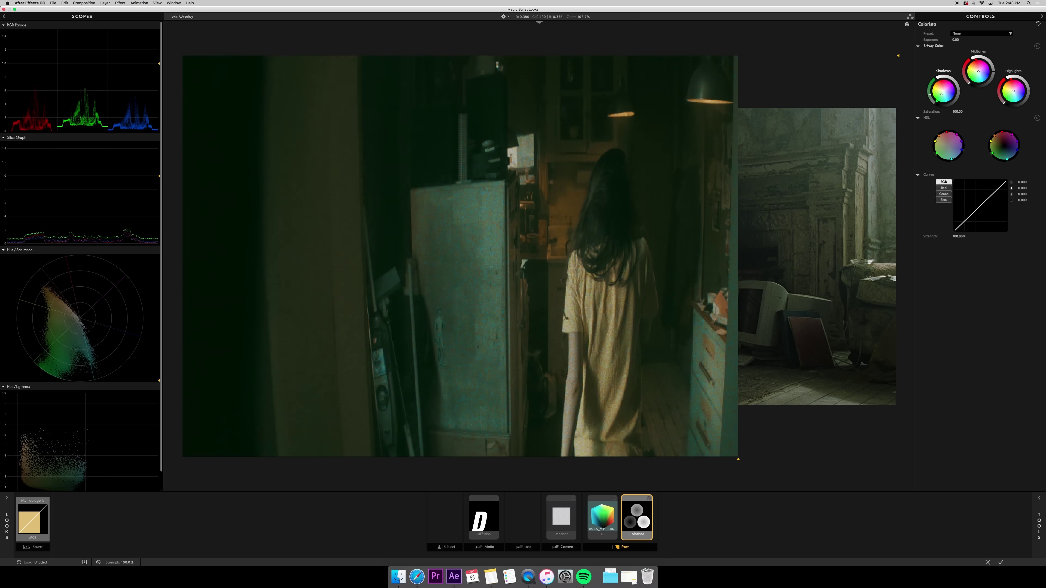
{"action": "left_click_drag", "start_coordinate": [737, 434], "coordinate": [794, 433]}
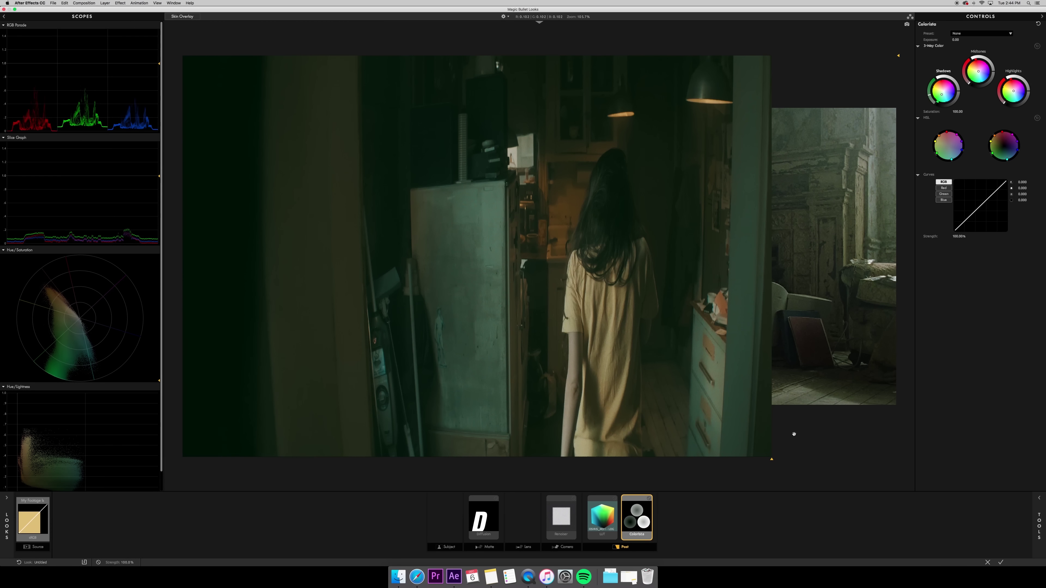